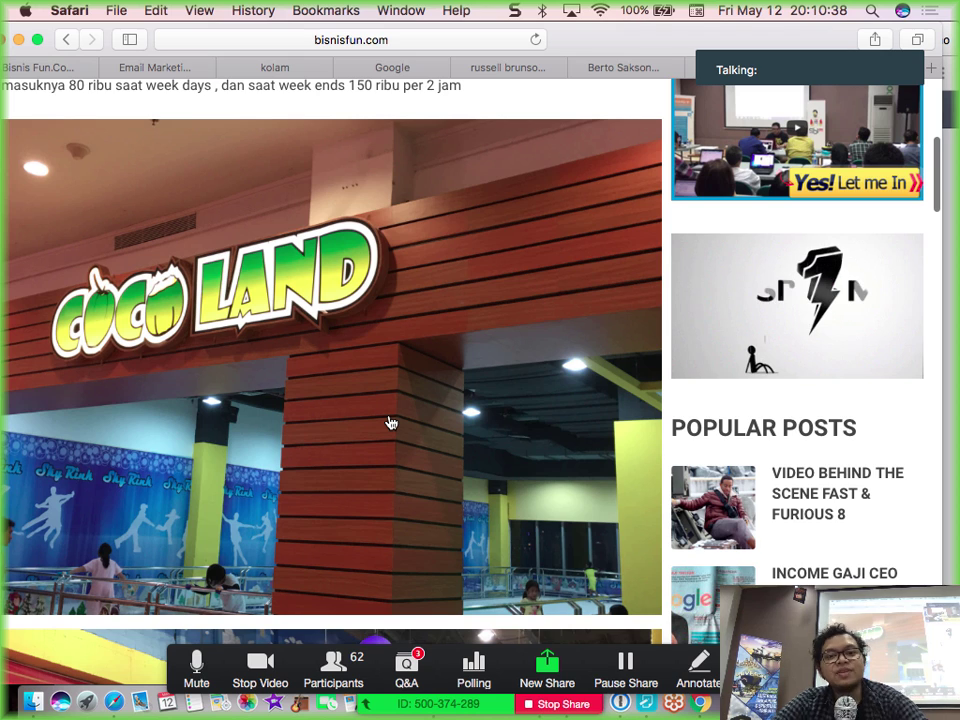
Open the free class offer page from the "Sudah 13 Orang Resign Dari Kantor" banner on the blog
scroll(390, 422, "up", 5)
scroll(390, 422, "up", 4)
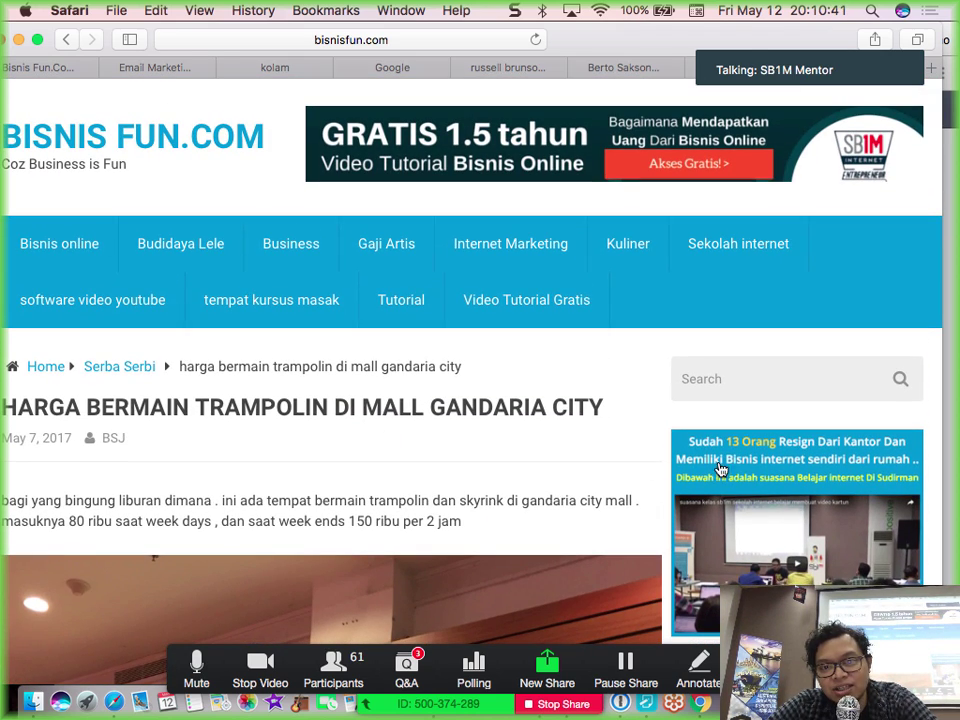
left_click(731, 457)
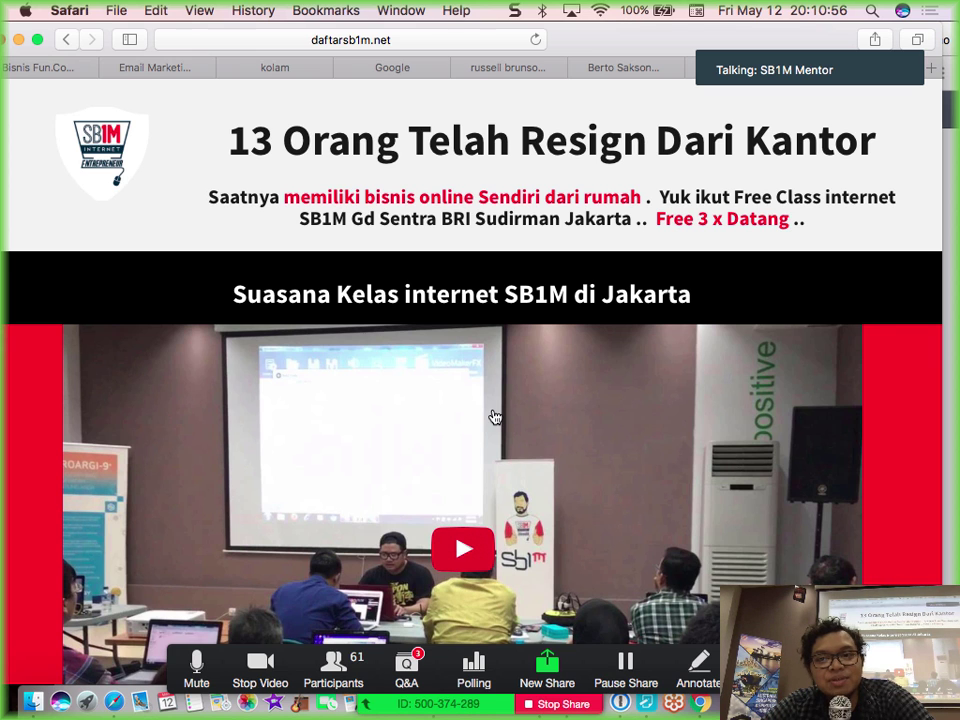
Look through the SB1M landing page down to its end and open the free member registration form through "Get Started Now!"
scroll(492, 416, "down", 10)
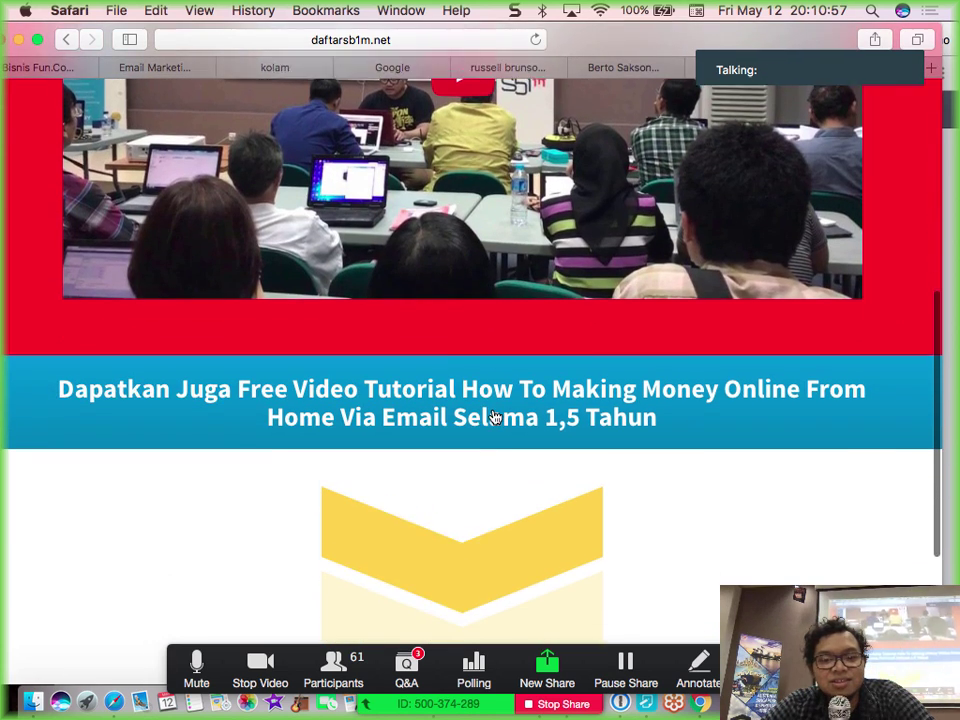
scroll(492, 416, "down", 1)
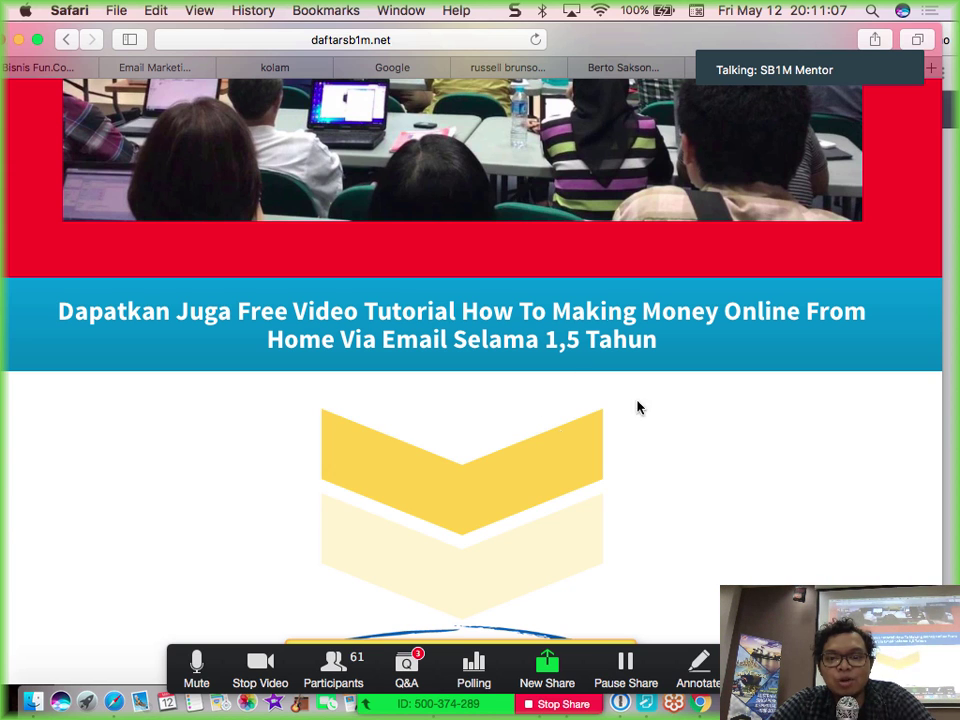
scroll(404, 397, "down", 1)
scroll(404, 397, "down", 5)
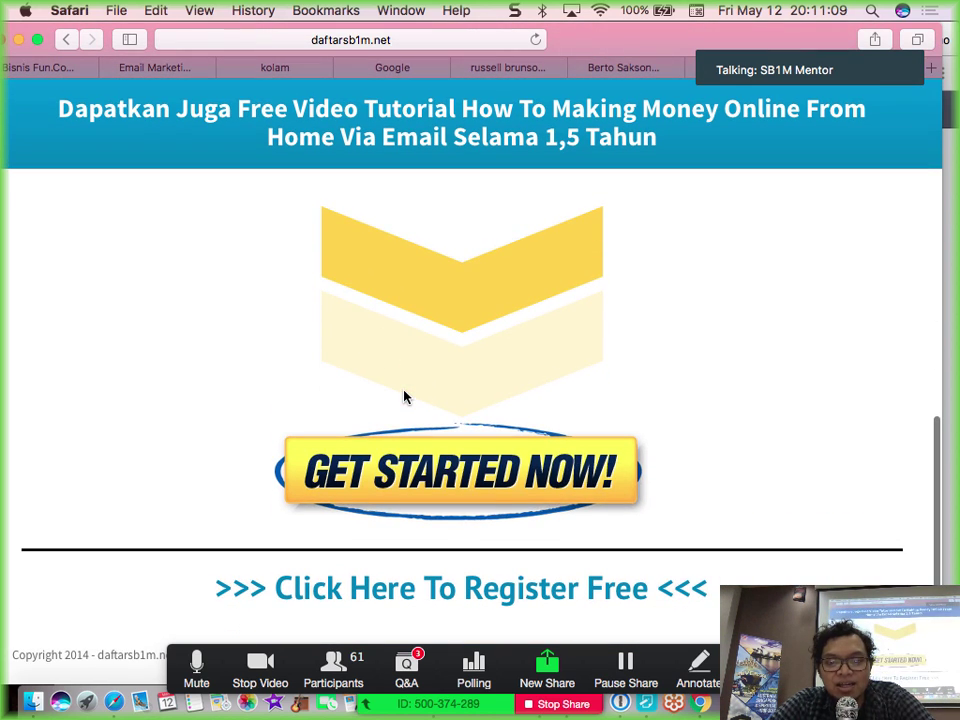
left_click(489, 485)
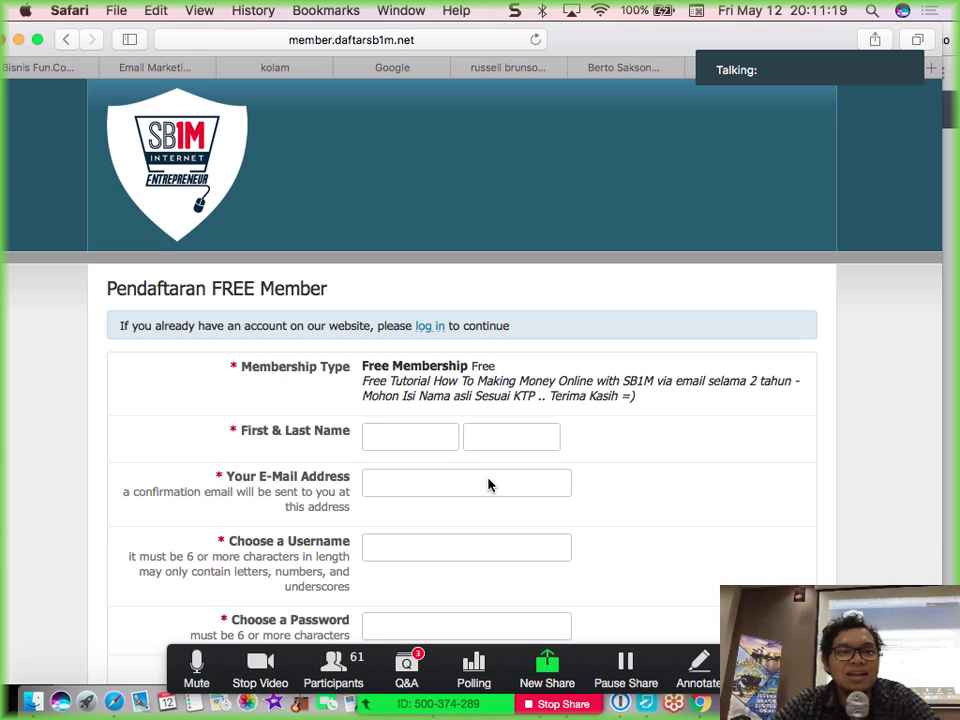
Switch to GetResponse, open the autoresponder management list and view the "daftar kelas sb1m" message online
left_click(197, 76)
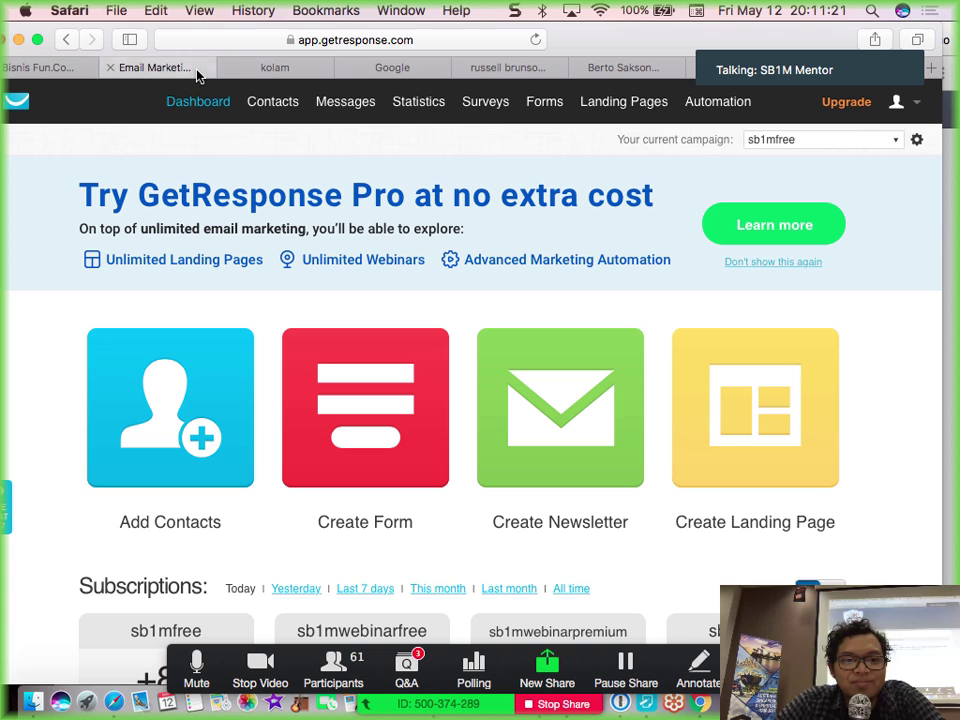
mouse_move(365, 96)
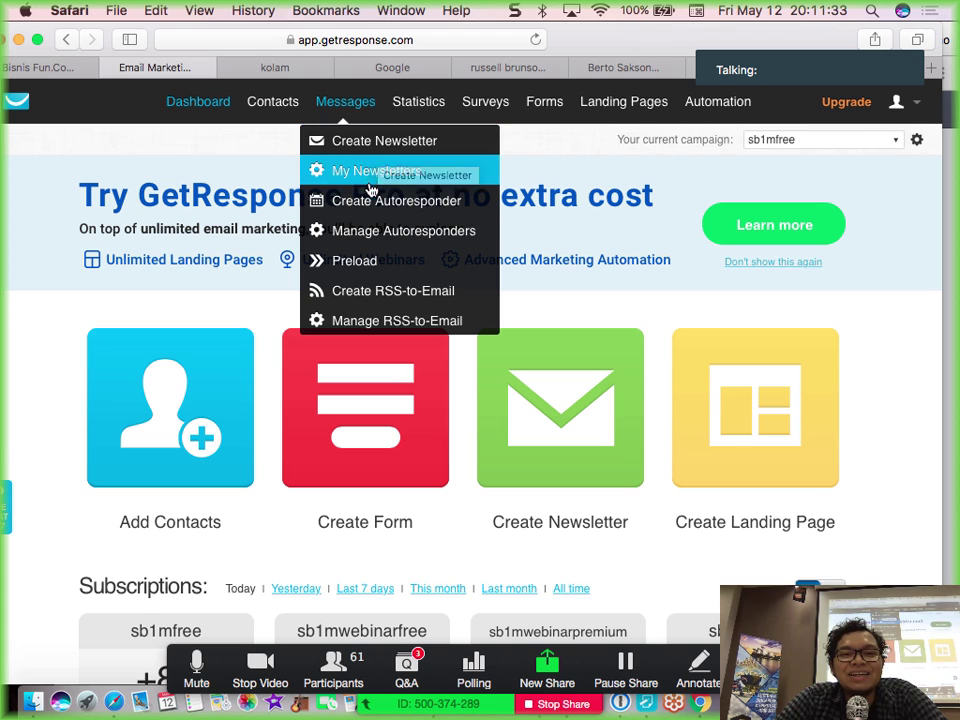
mouse_move(405, 125)
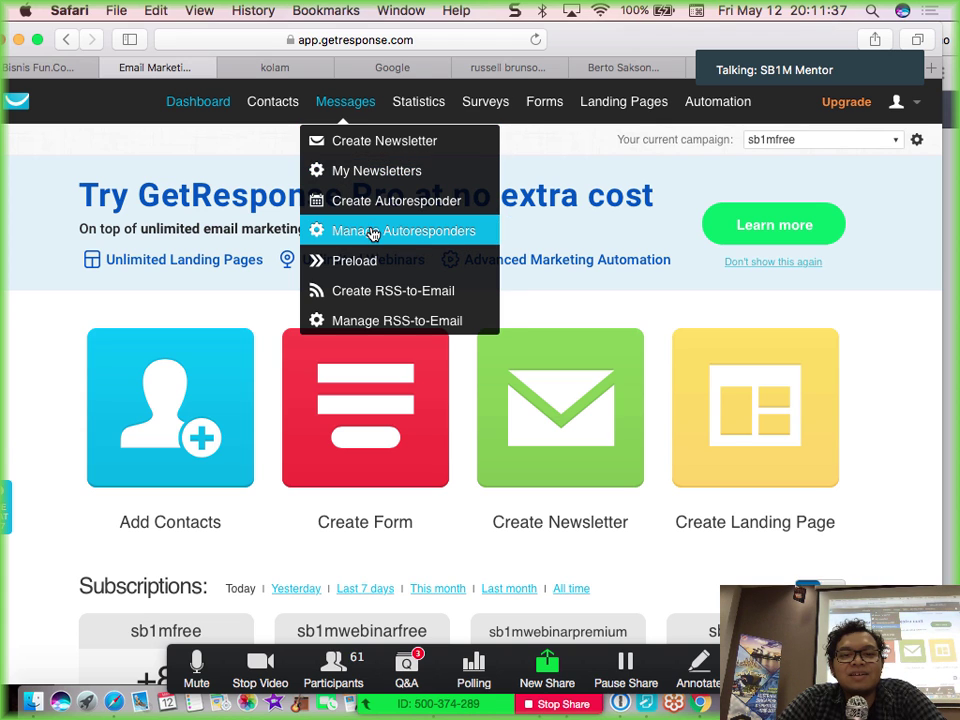
left_click(371, 232)
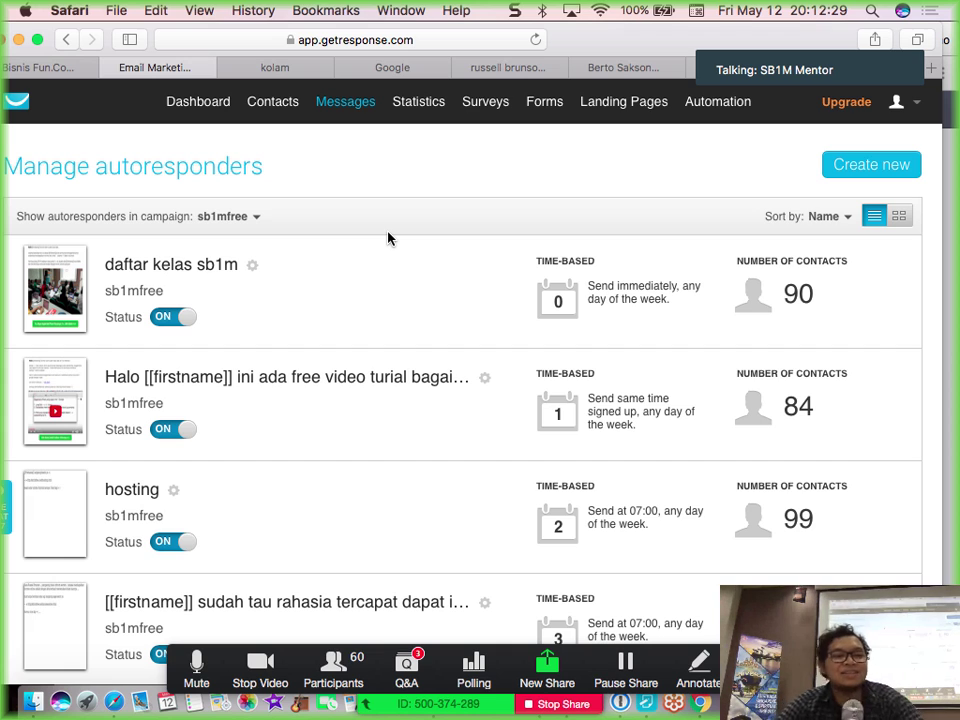
left_click(251, 266)
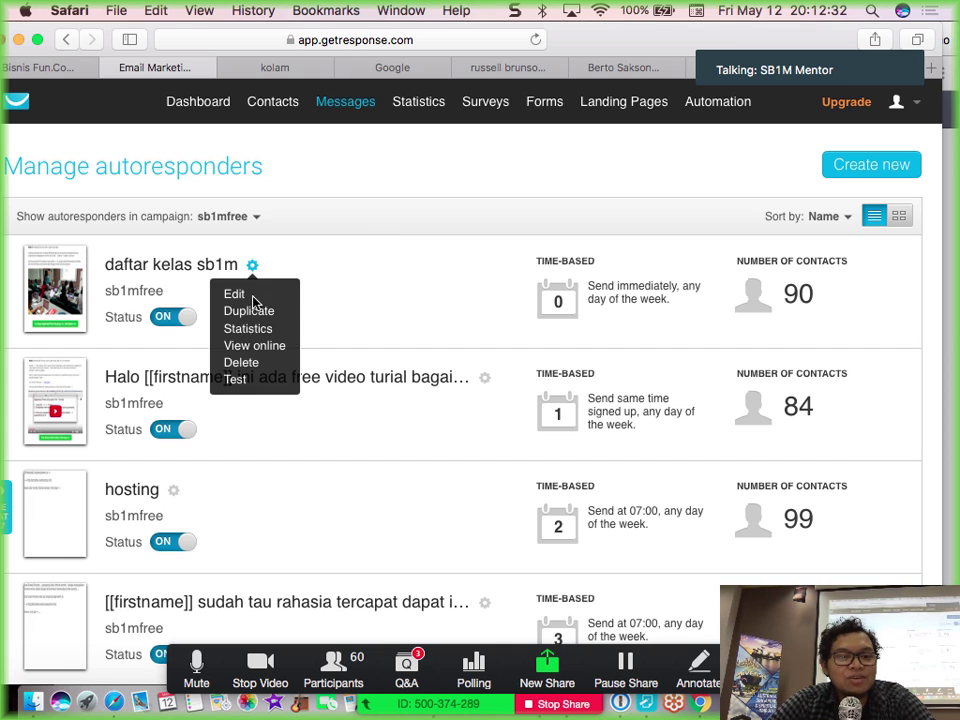
left_click(258, 347)
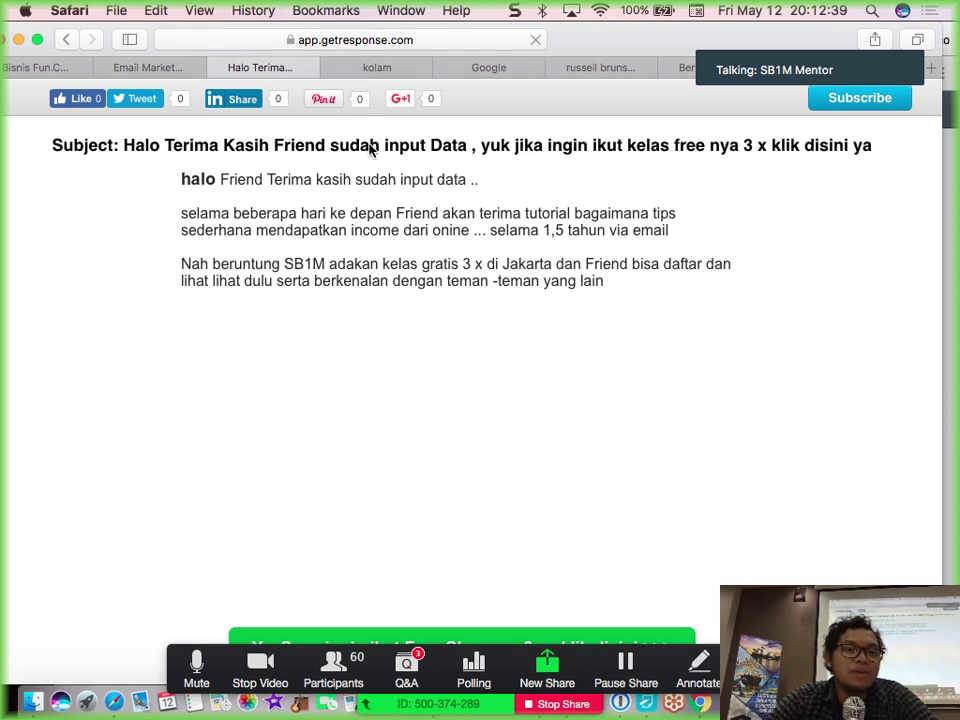
Close all browser tabs that follow the opened email message, leaving only the blog, GetResponse and message tabs
left_click(334, 68)
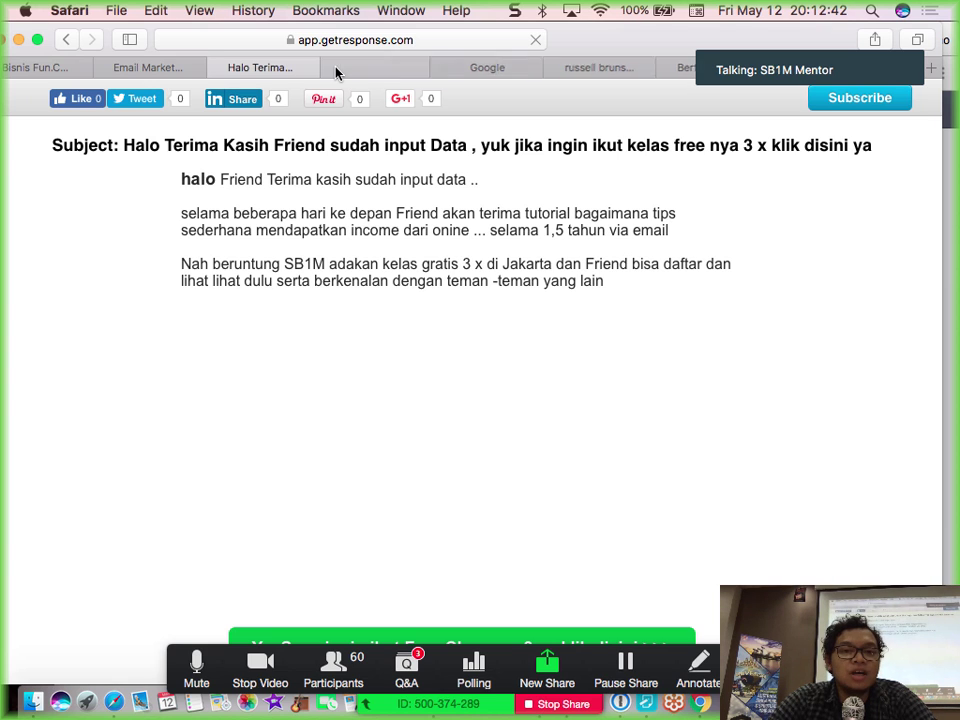
left_click(334, 68)
left_click(334, 68)
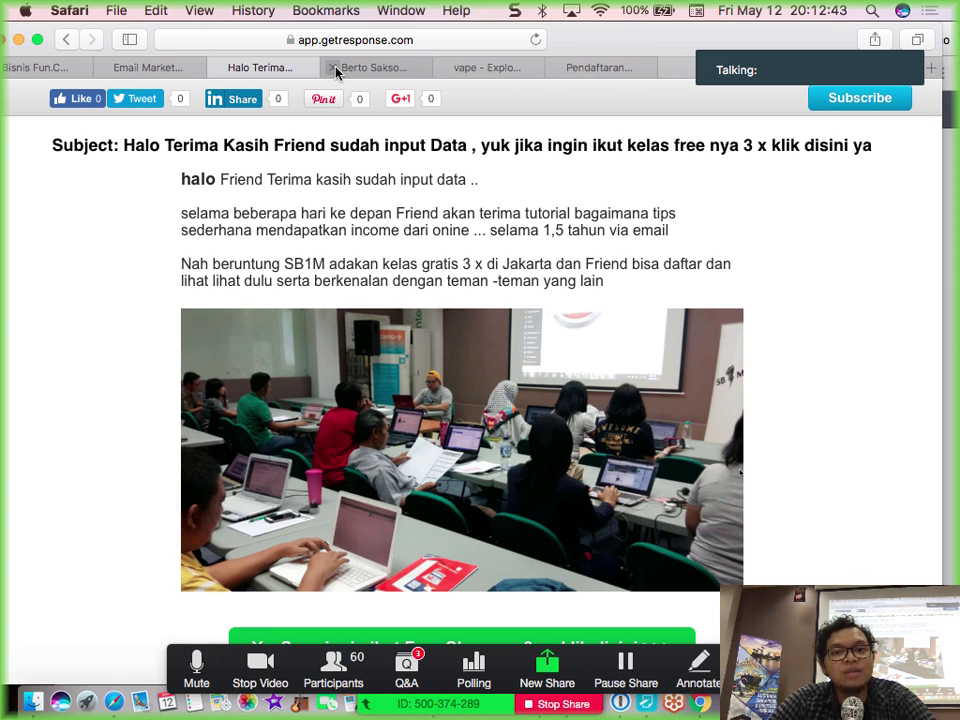
left_click(336, 68)
left_click(336, 68)
left_click(336, 68)
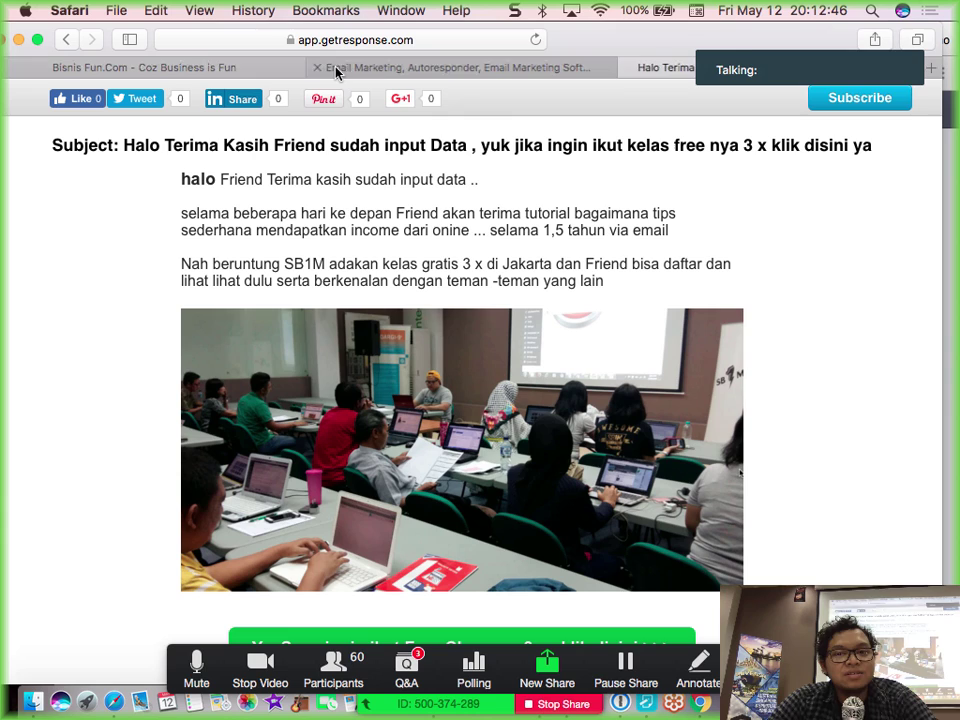
Read through the thank-you email and open its "Ya, Saya ingin ikut Free Classnya 3 x" link in a new tab
scroll(90, 407, "down", 3)
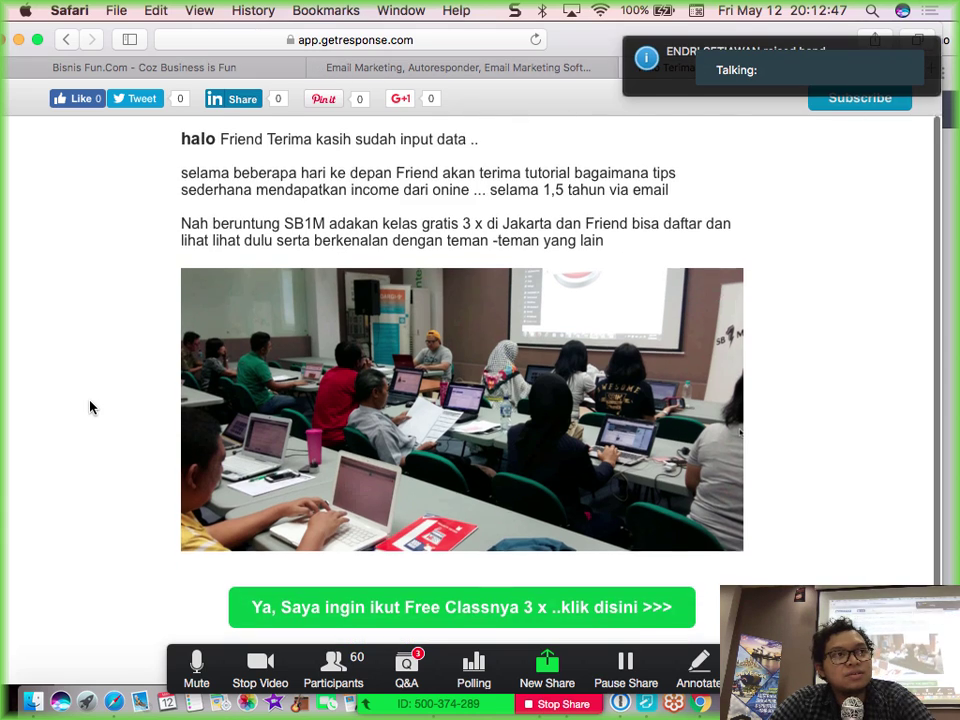
scroll(90, 407, "down", 1)
scroll(90, 407, "up", 3)
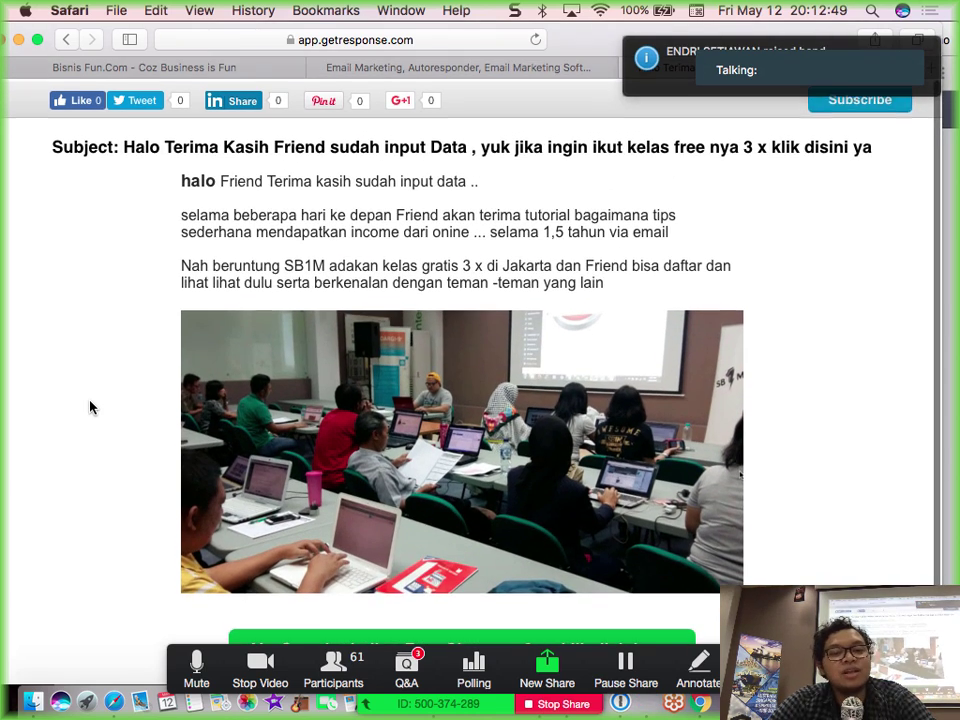
scroll(90, 407, "down", 1)
scroll(90, 407, "up", 1)
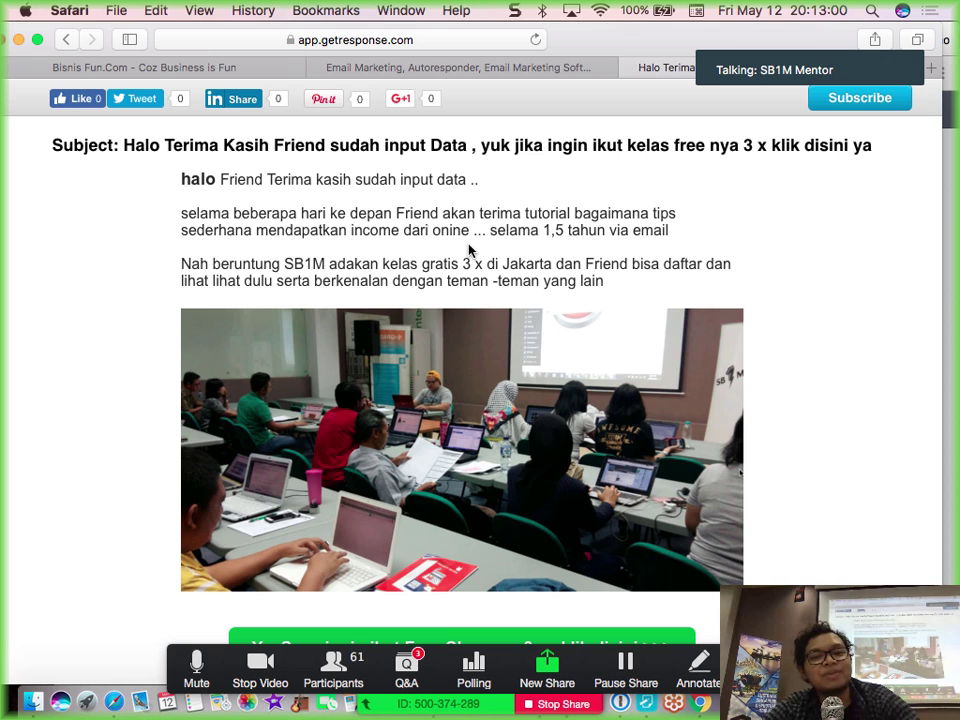
scroll(469, 250, "down", 3)
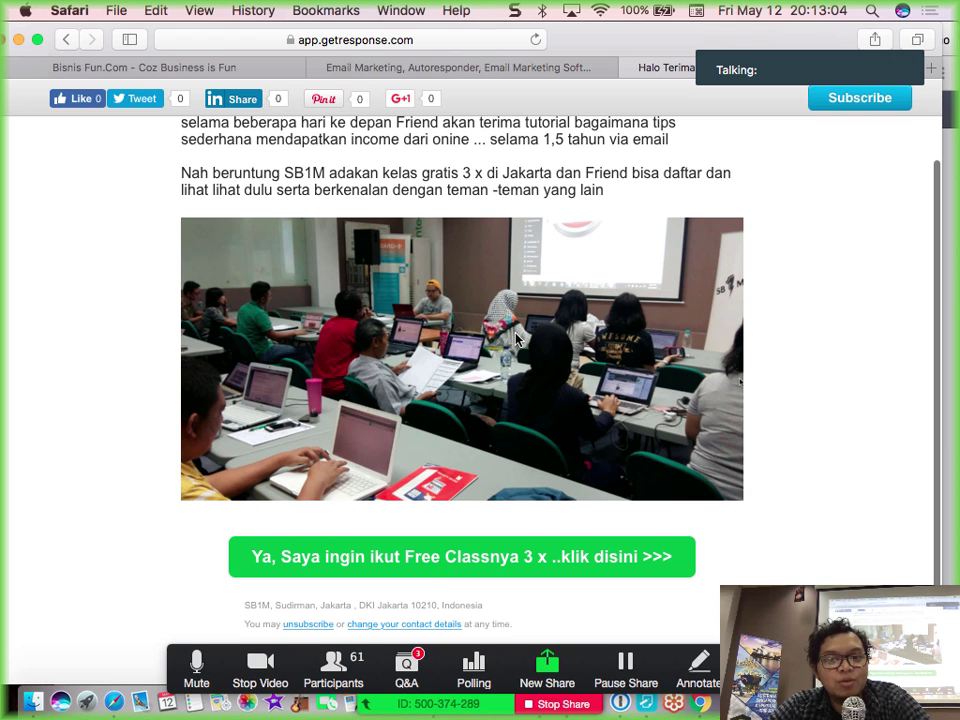
scroll(517, 340, "up", 1)
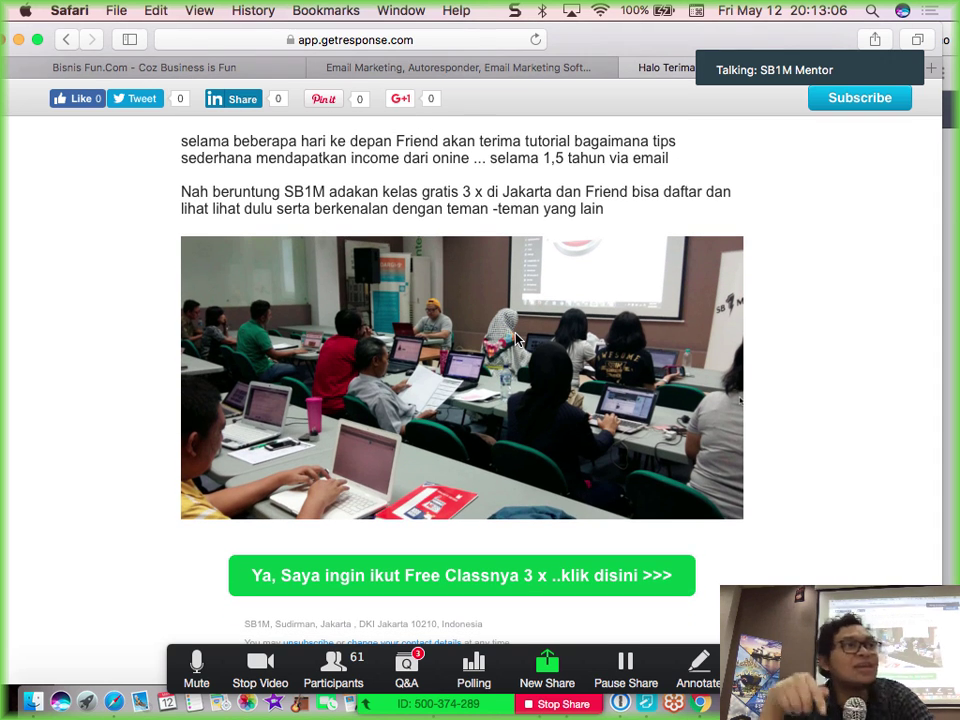
right_click(512, 578)
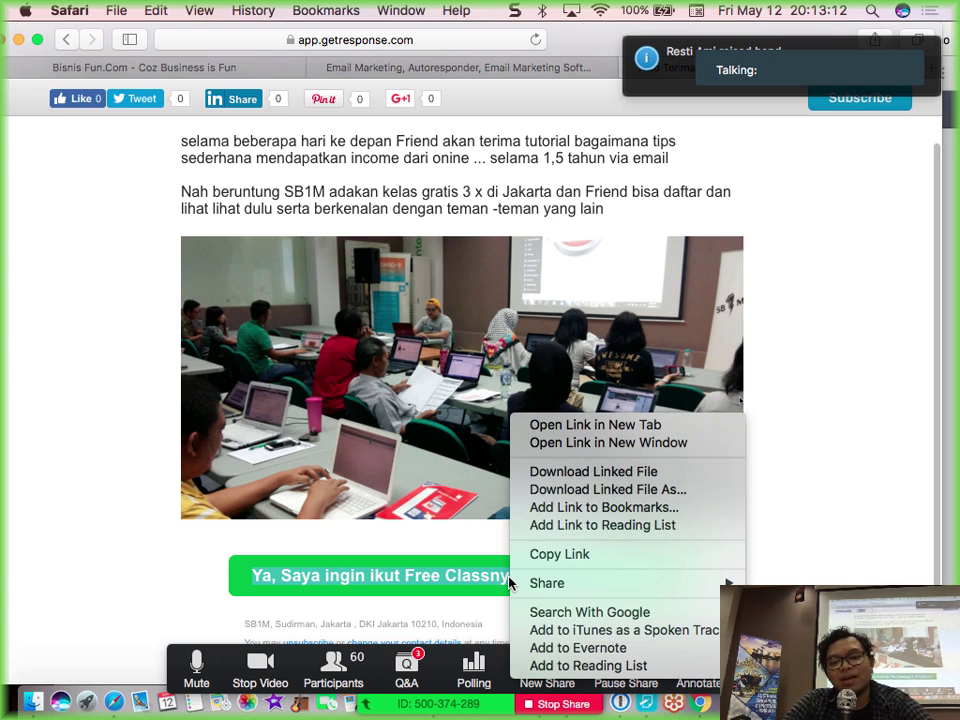
left_click(583, 424)
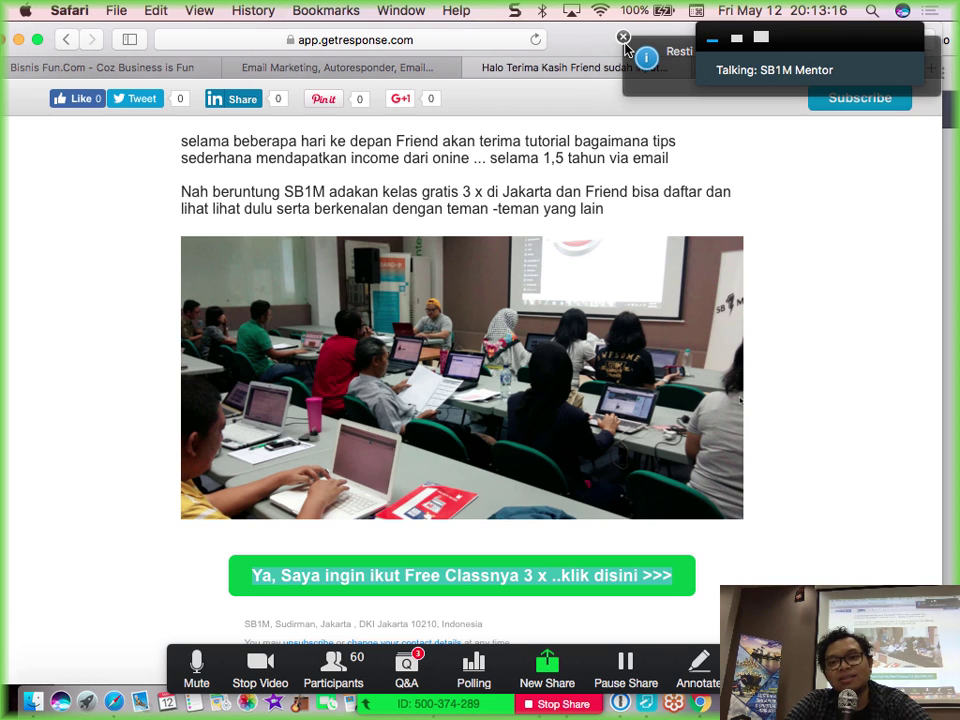
Dismiss the raised-hand notification and move the meeting's speaker panel away from the browser tabs
left_click(624, 37)
mouse_move(750, 73)
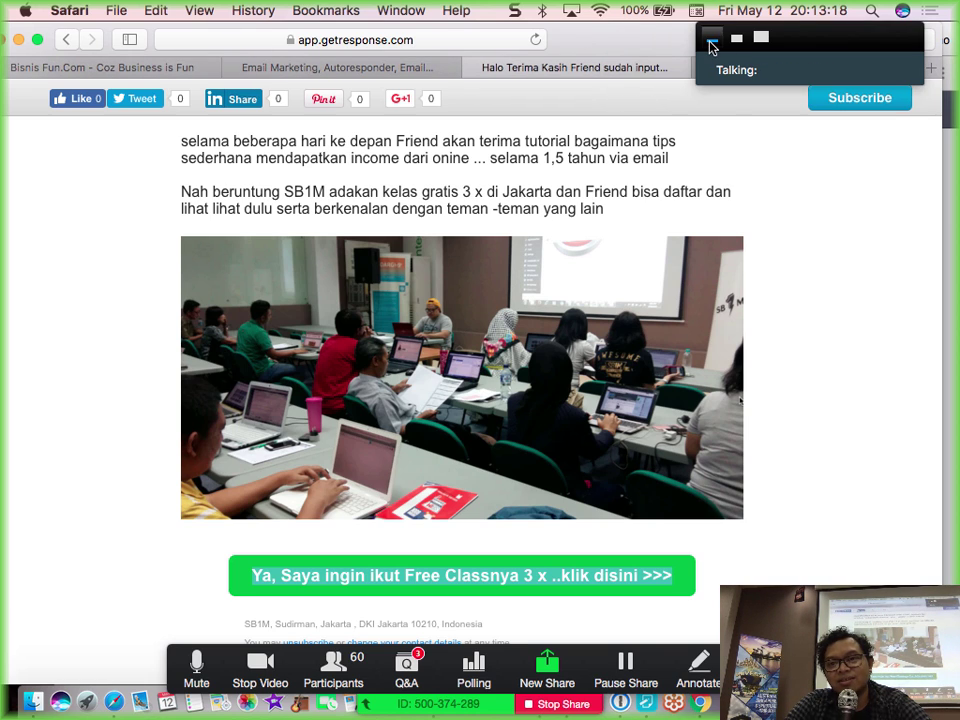
left_click_drag(808, 48, 754, 339)
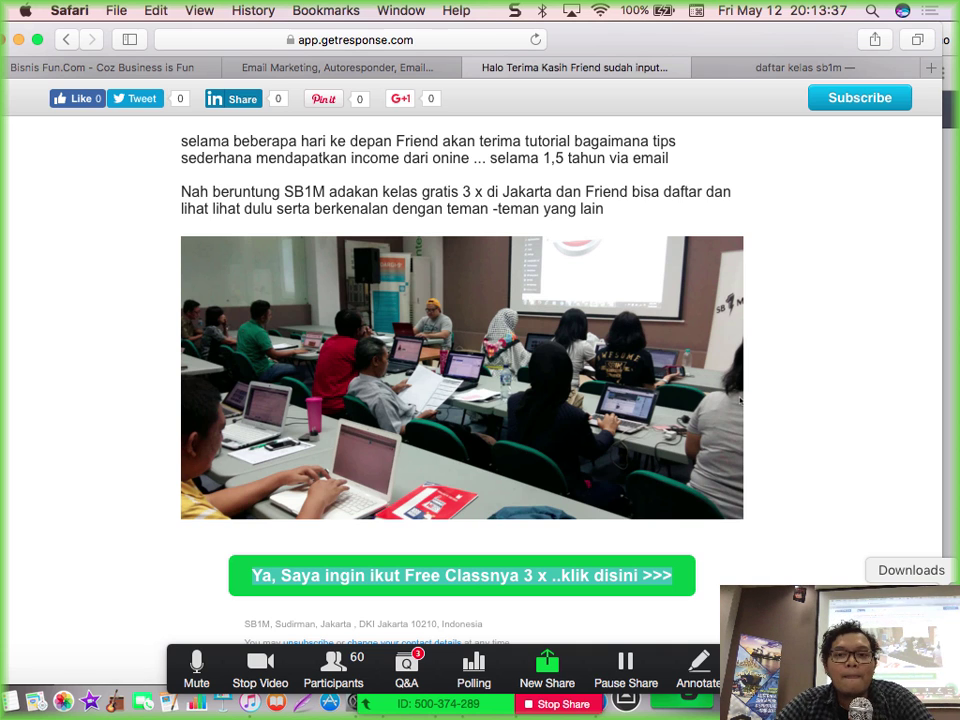
Examine the "daftar kelas sb1m" sign-up page, including its contact fields, class day options and question box
left_click(826, 71)
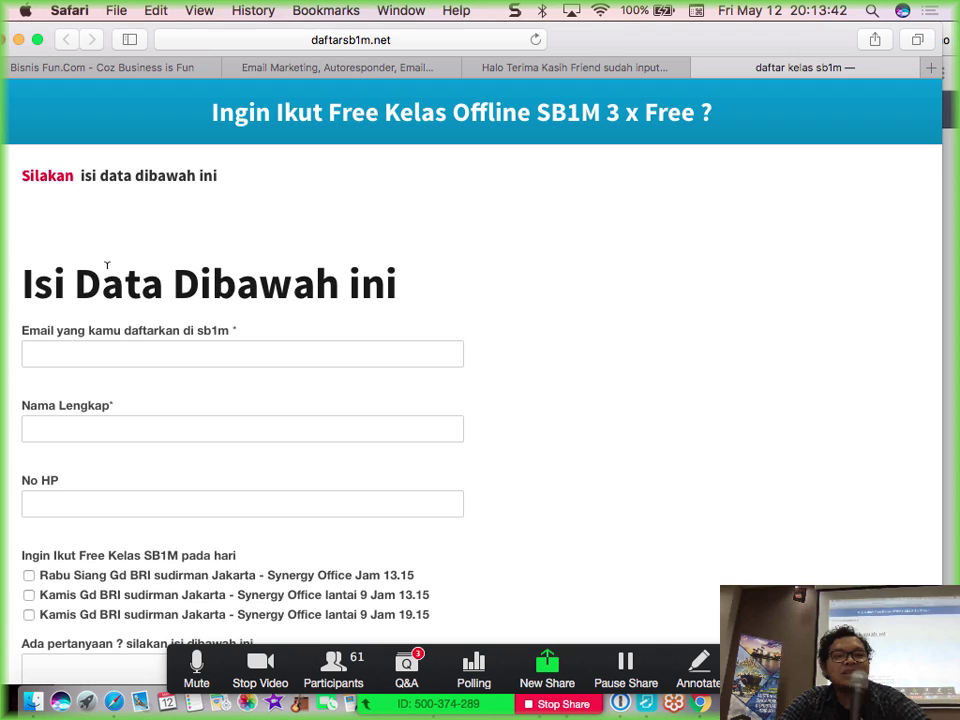
scroll(148, 352, "down", 5)
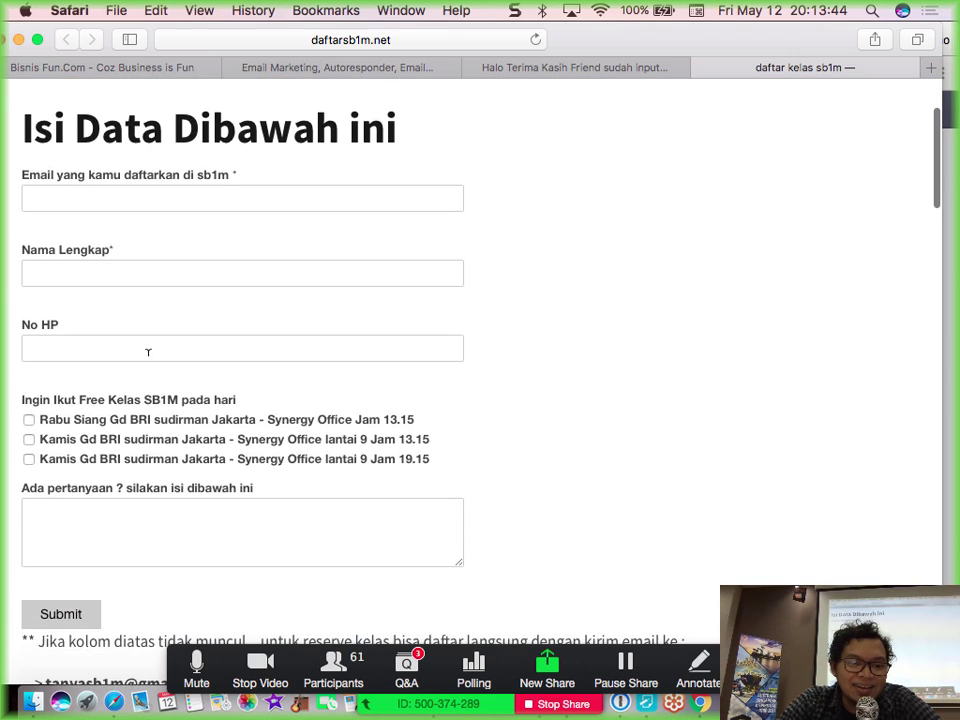
scroll(148, 352, "down", 3)
scroll(148, 358, "up", 8)
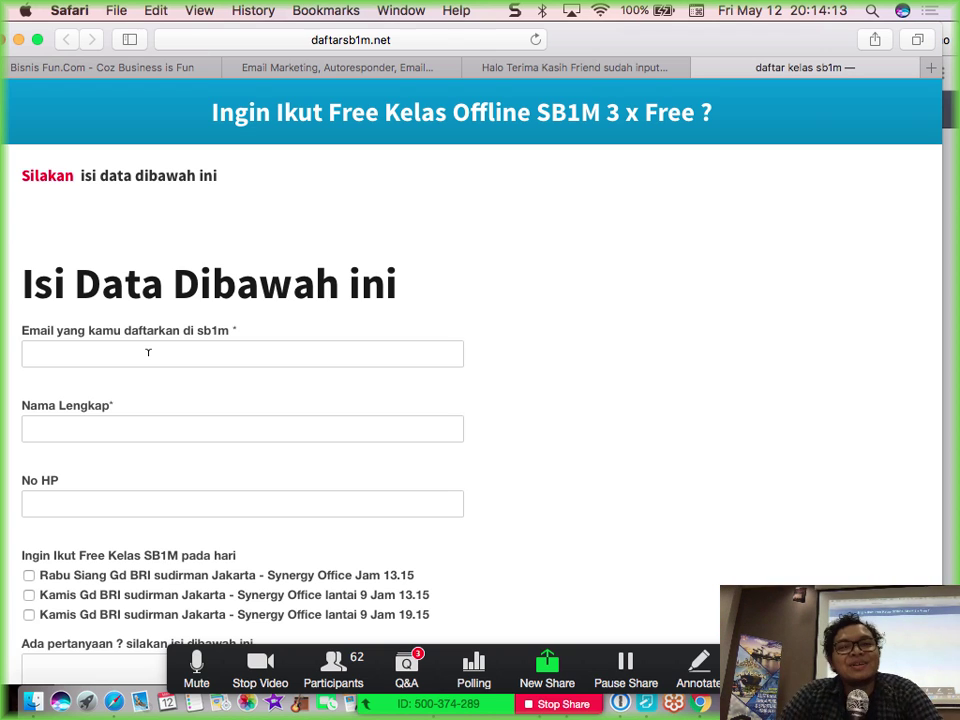
Return to the Bisnis Fun blog home page and examine its latest articles and sidebar banners
left_click(195, 69)
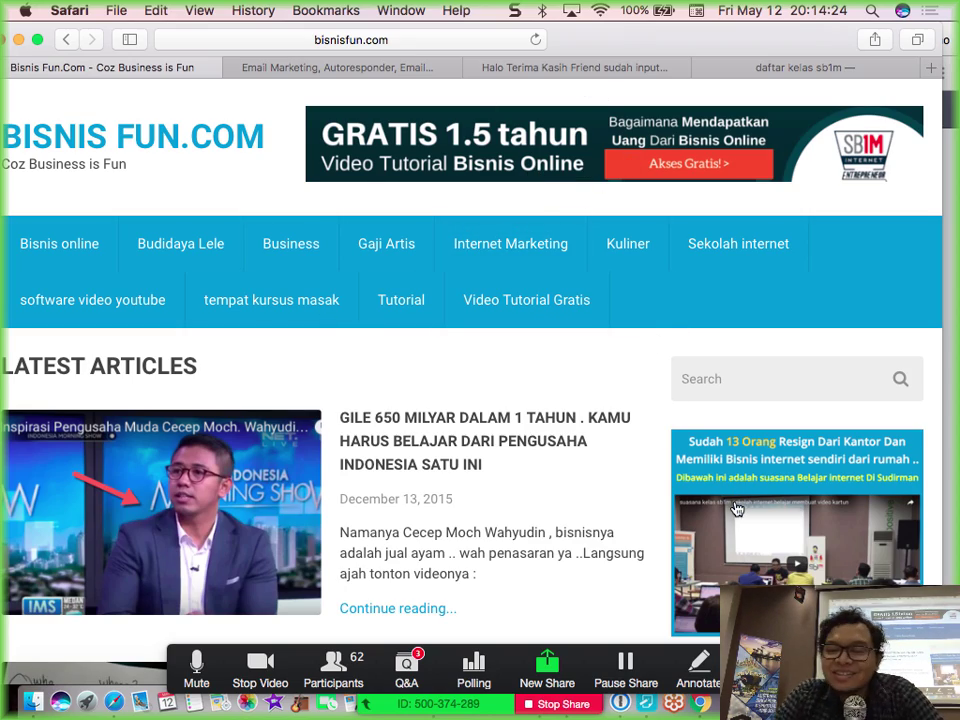
scroll(737, 510, "down", 3)
scroll(737, 510, "down", 15)
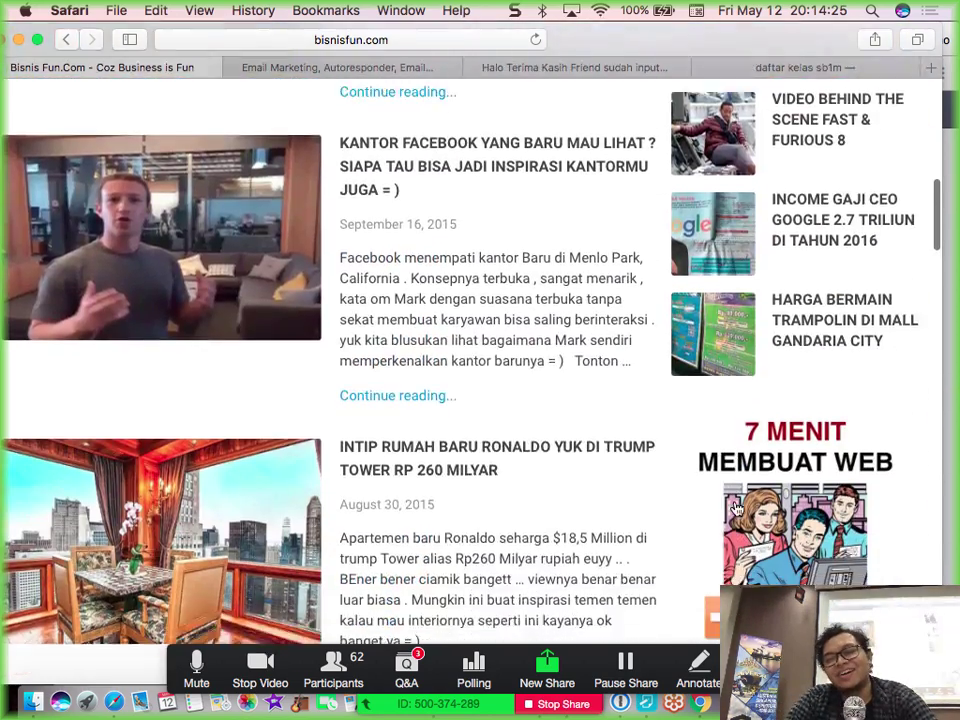
scroll(737, 510, "up", 15)
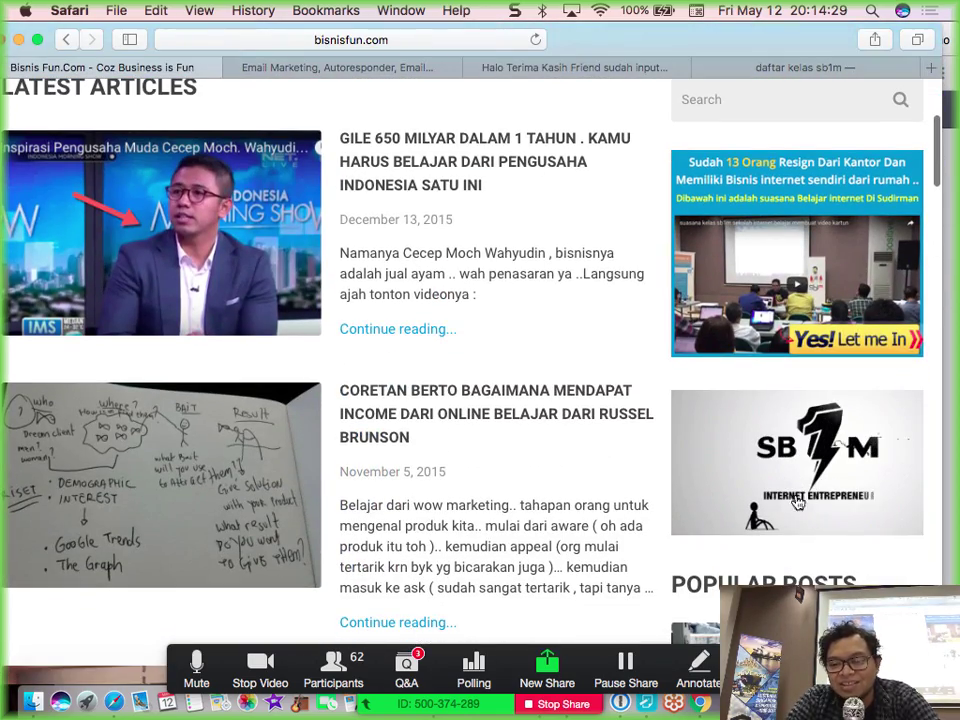
scroll(560, 550, "down", 20)
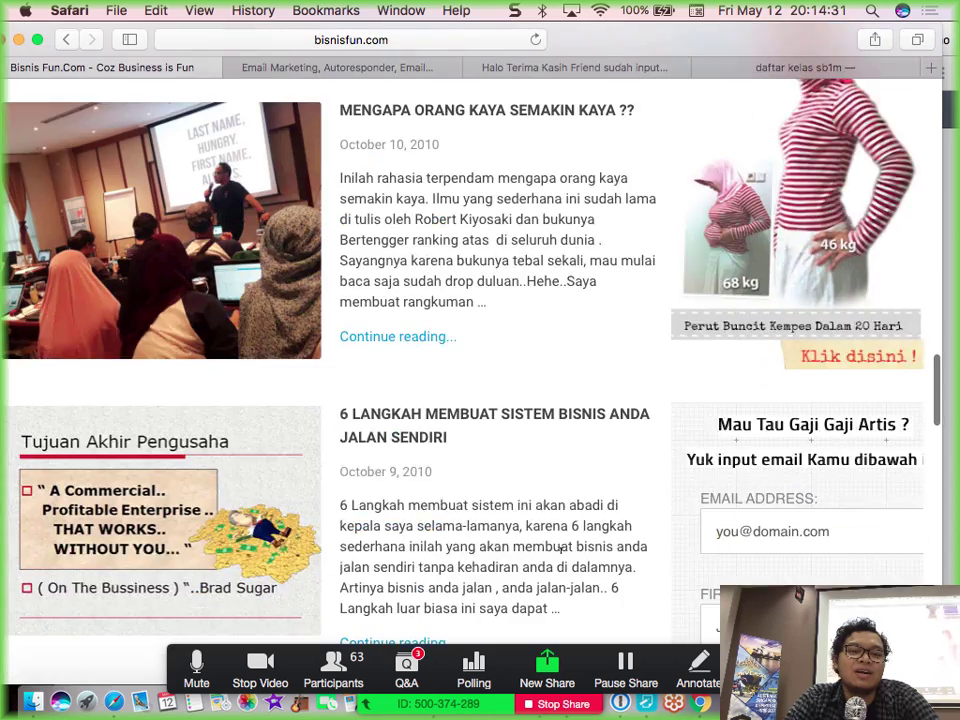
scroll(560, 560, "up", 2)
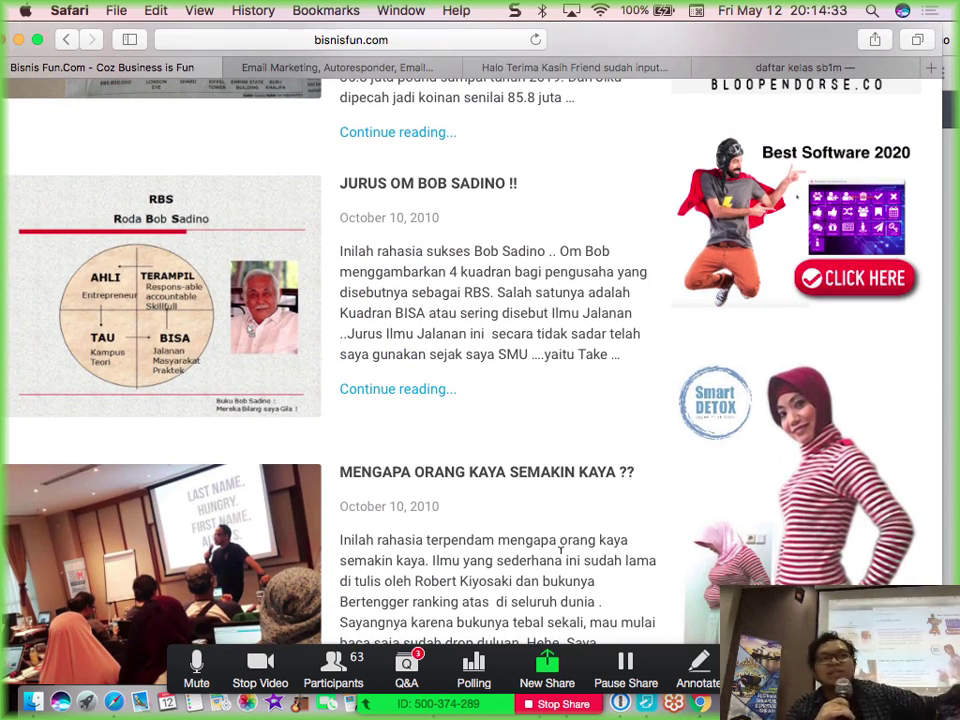